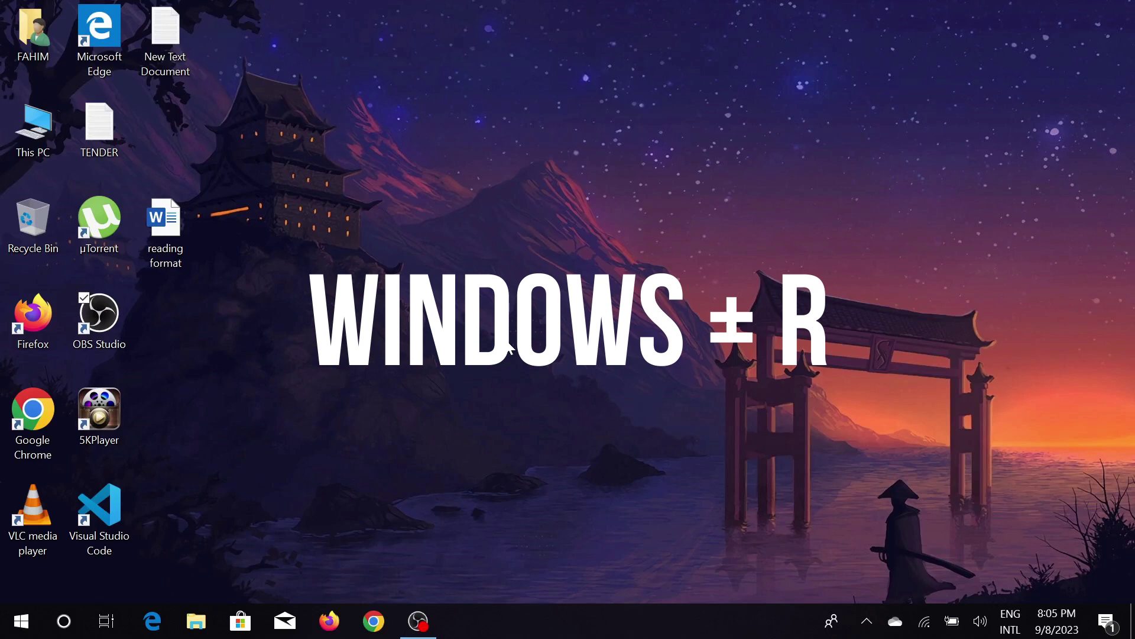
Step: Run 'prefetch' from the Run dialog to open the Prefetch folder
{"action": "key", "text": "super+r"}
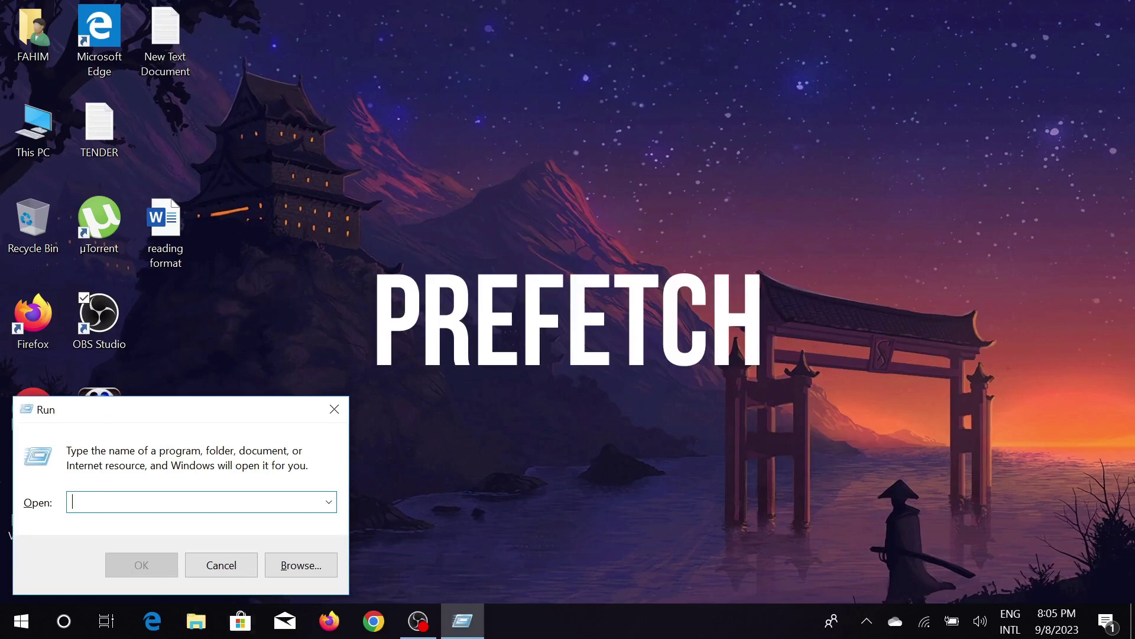
{"action": "type", "text": "pre"}
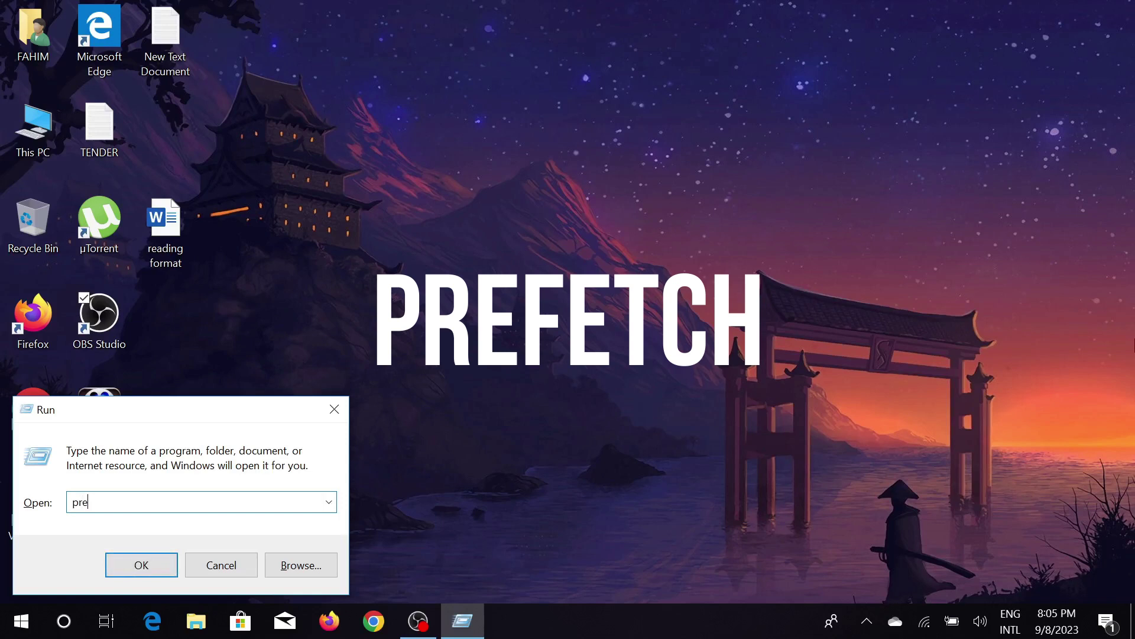
{"action": "type", "text": "fetch"}
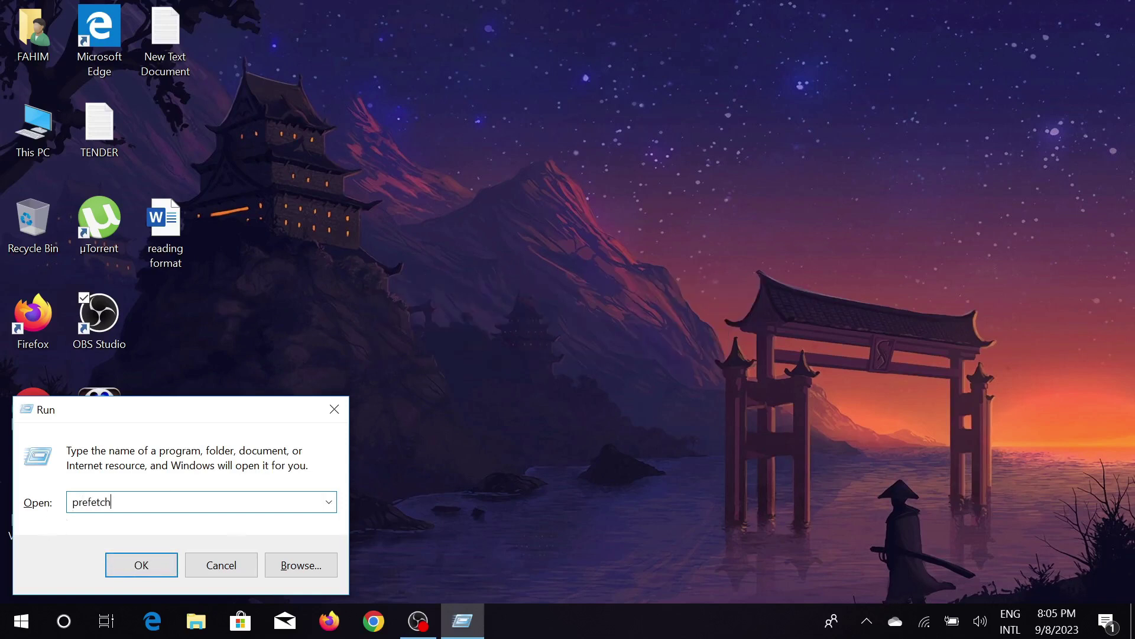
{"action": "left_click", "coordinate": [148, 572]}
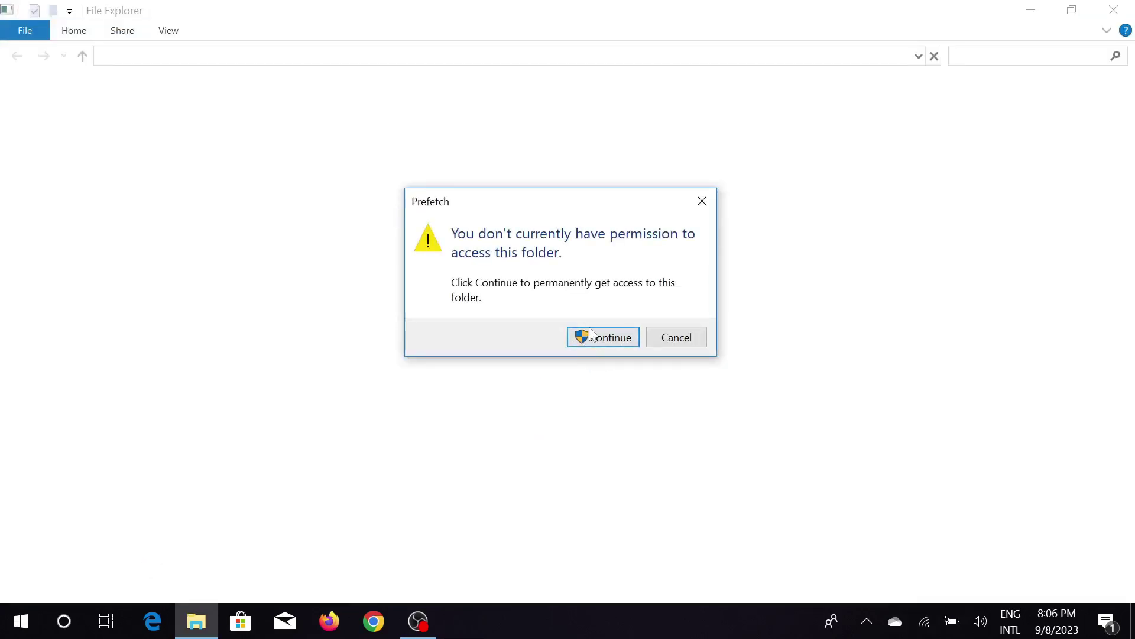
Step: Grant access to Prefetch, permanently delete all 265 items, and close the window
{"action": "left_click", "coordinate": [591, 341]}
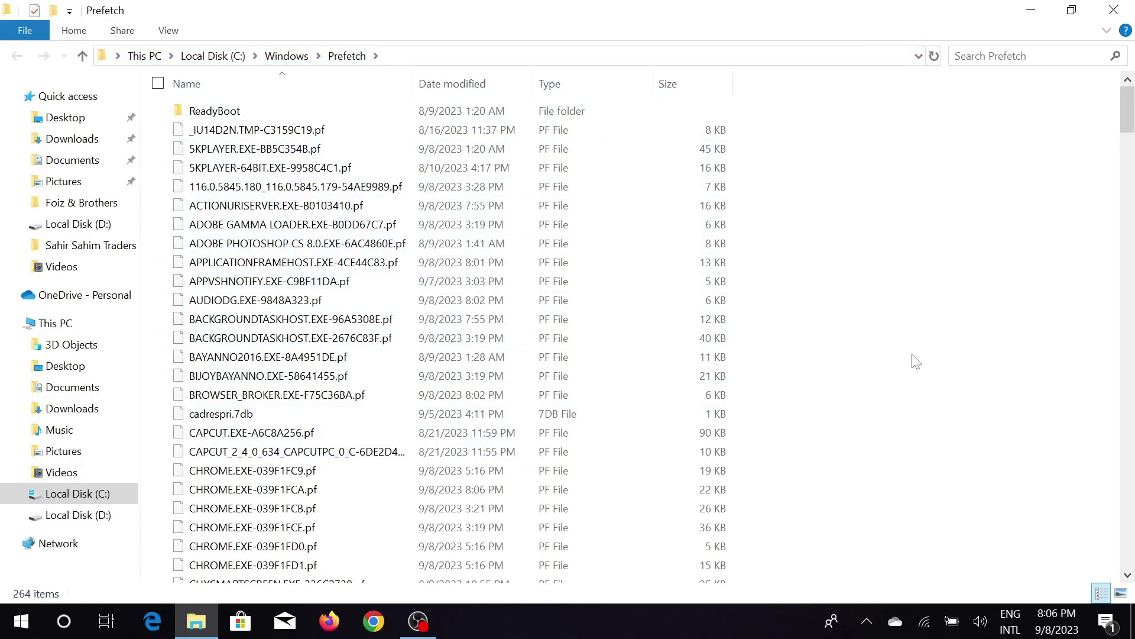
{"action": "key", "text": "ctrl+a"}
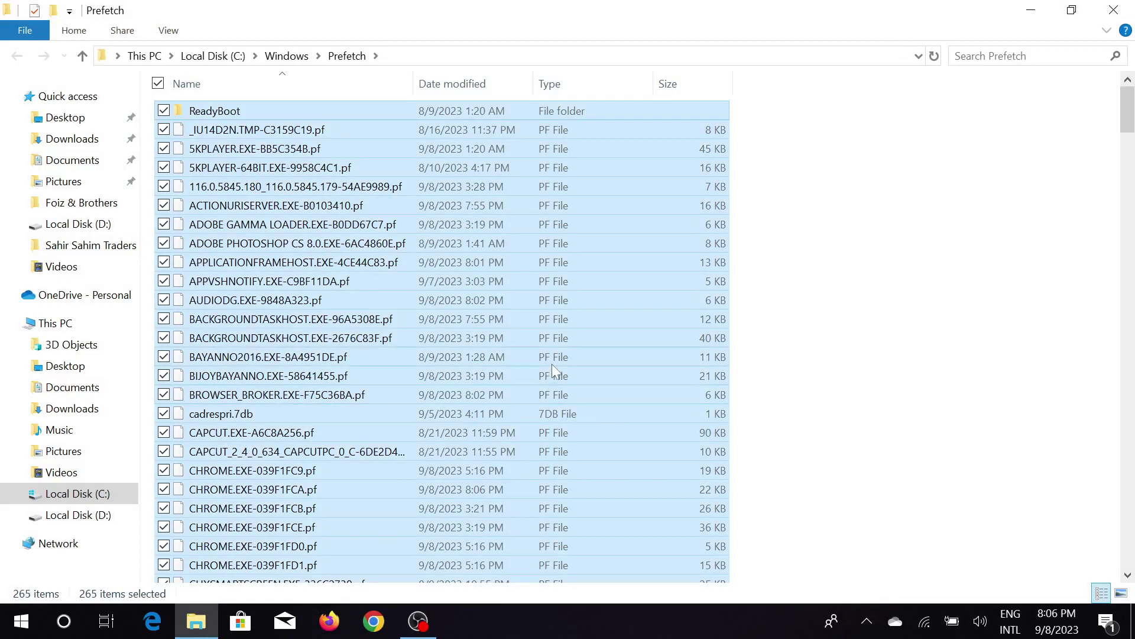
{"action": "key", "text": "shift+Delete"}
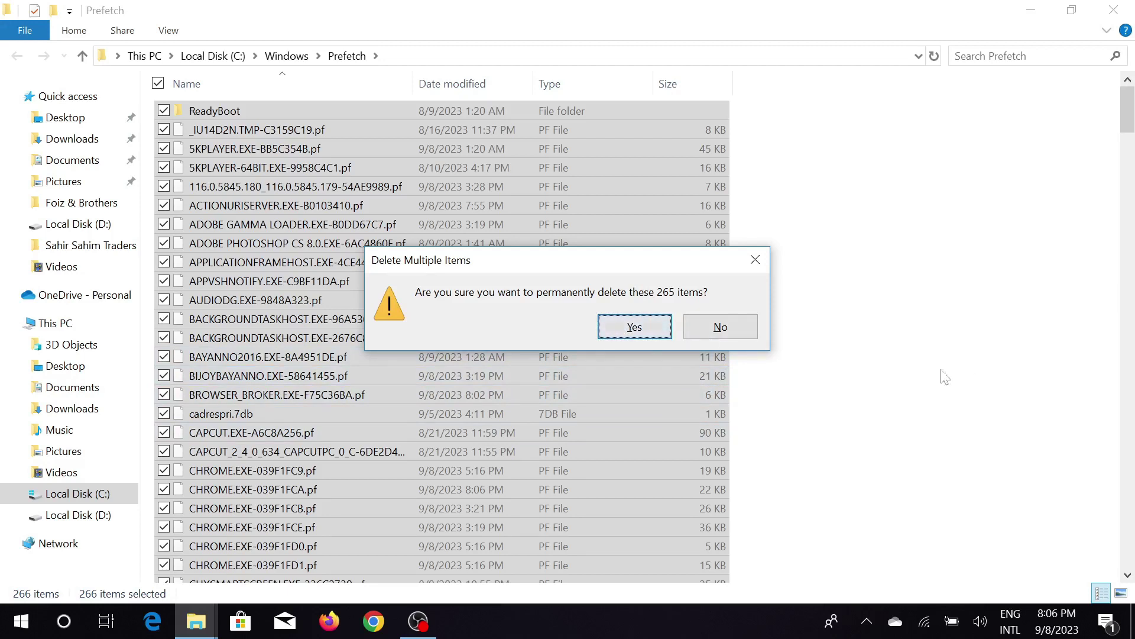
{"action": "left_click", "coordinate": [760, 266]}
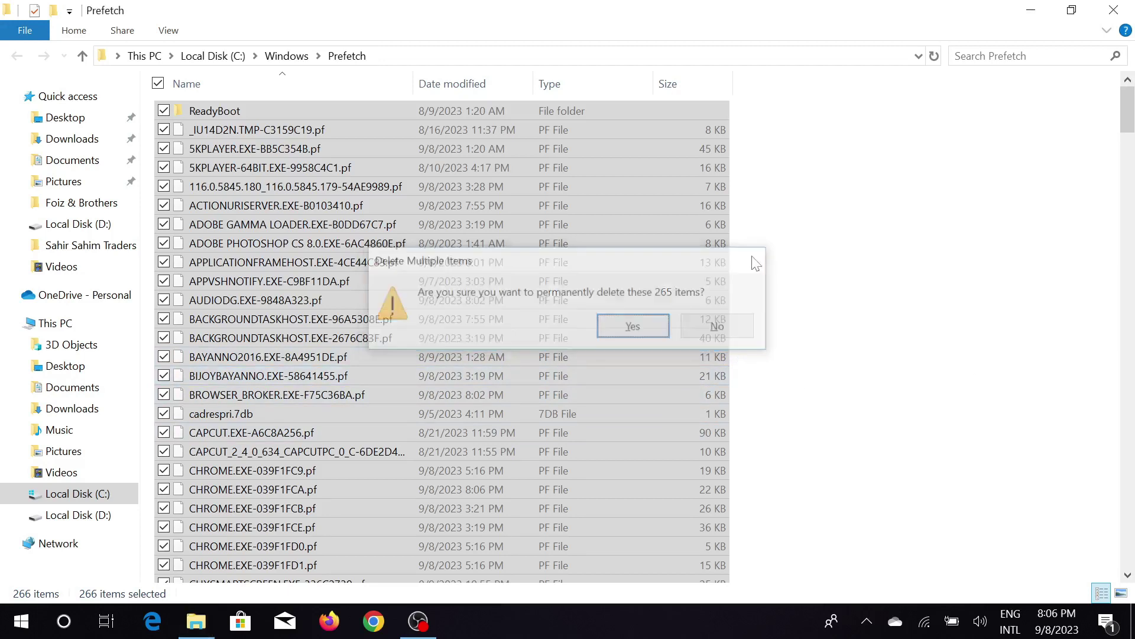
{"action": "left_click", "coordinate": [1113, 10]}
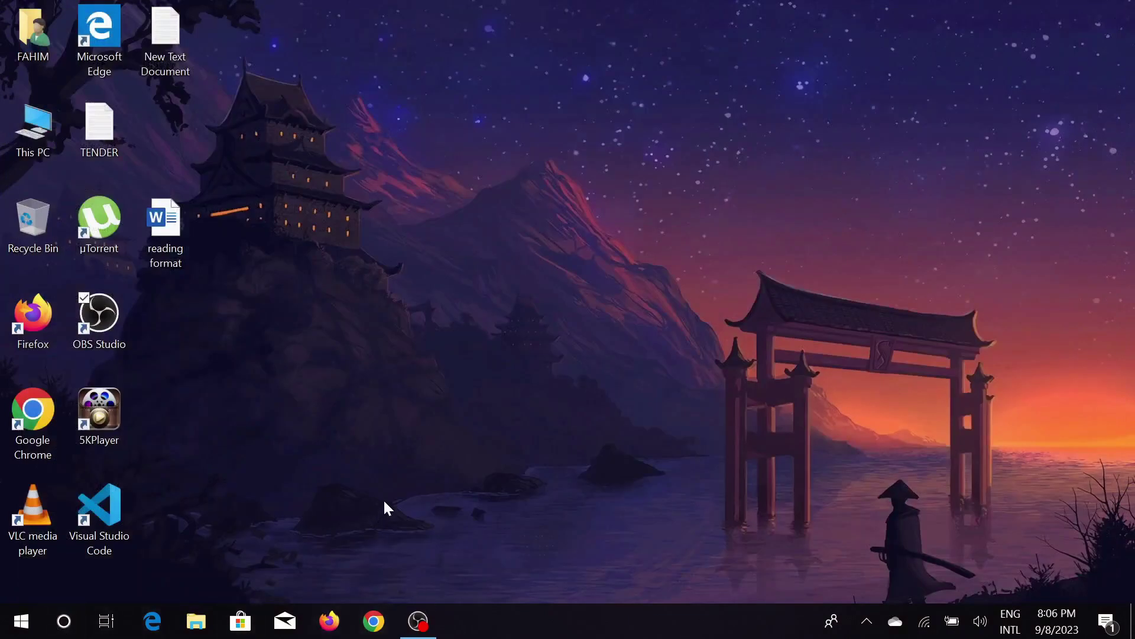
Step: Replace the Run entry with 'temp' and run it to open the Windows Temp folder
{"action": "key", "text": "super+r"}
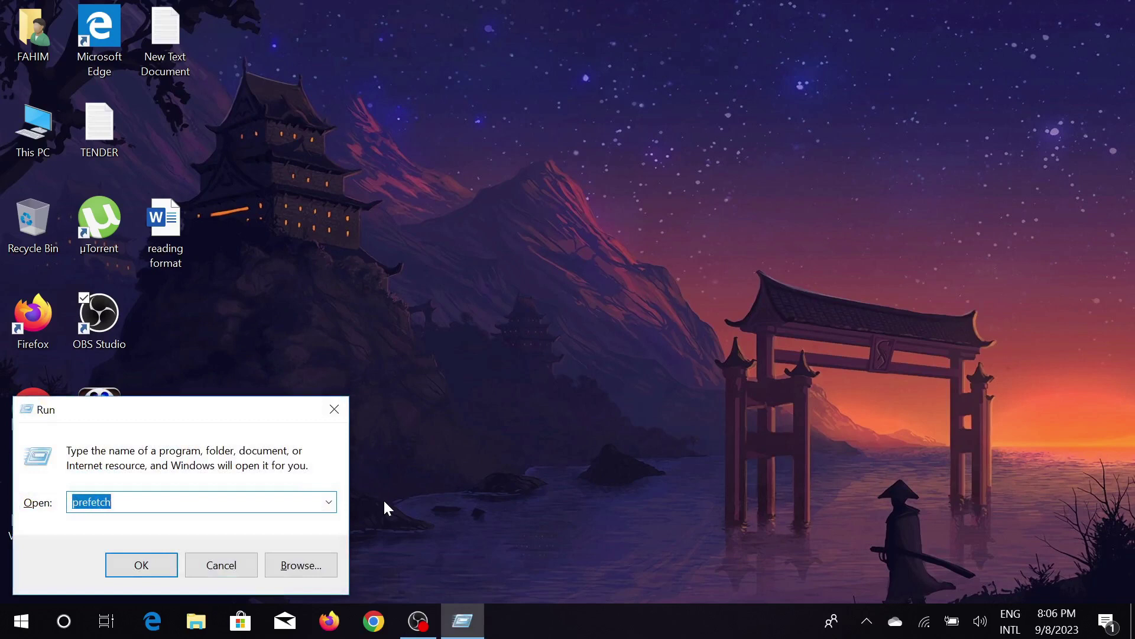
{"action": "key", "text": "BackSpace"}
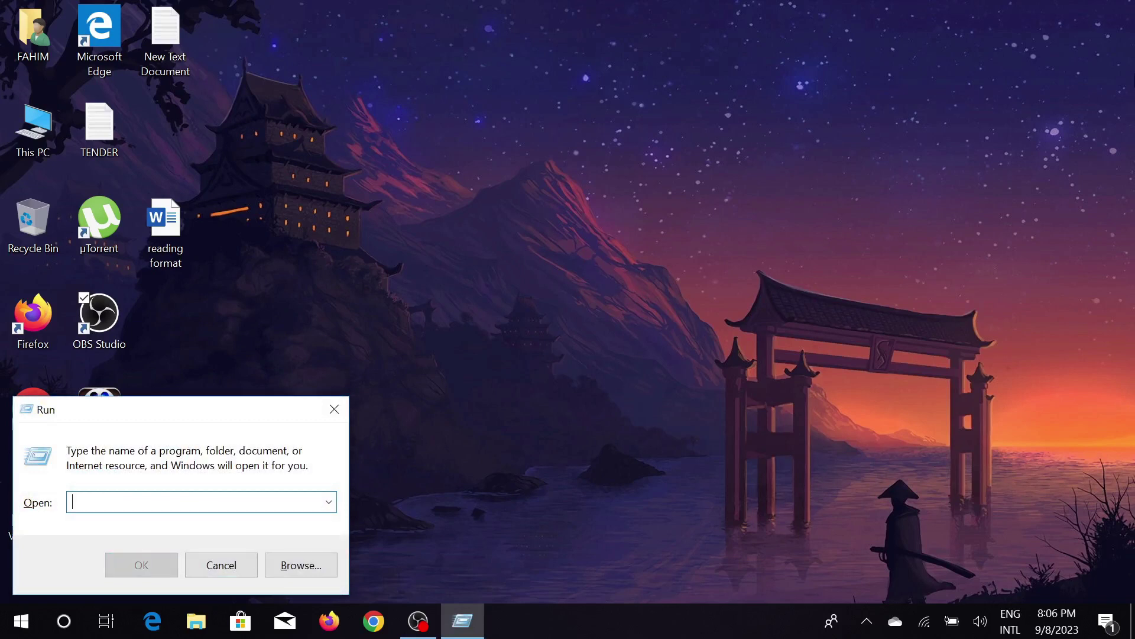
{"action": "type", "text": "temp"}
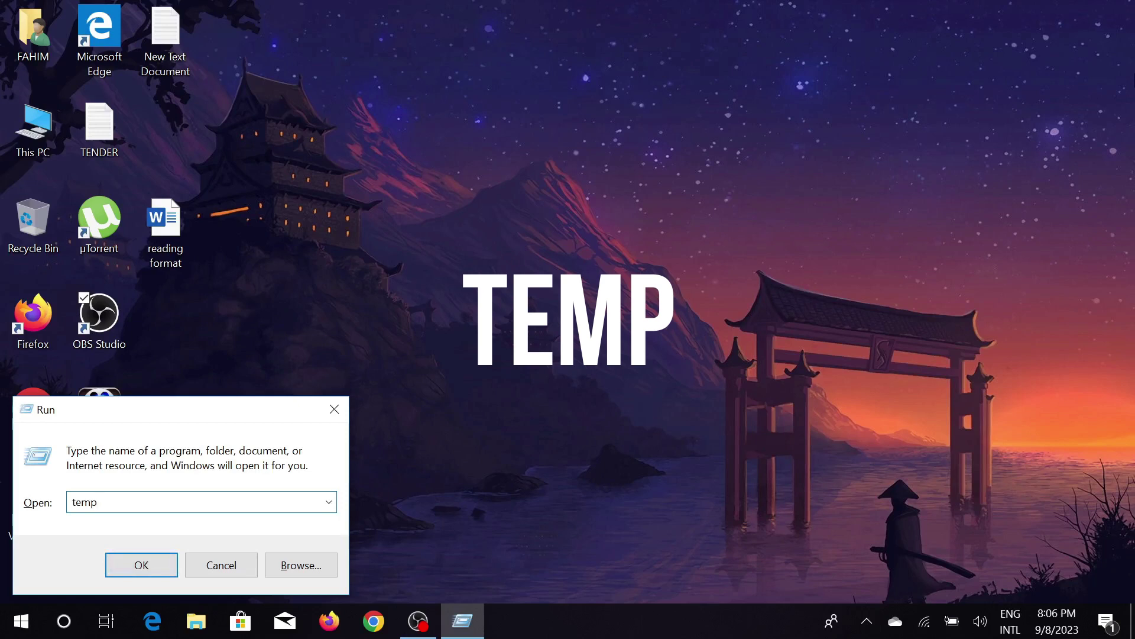
{"action": "left_click", "coordinate": [130, 571]}
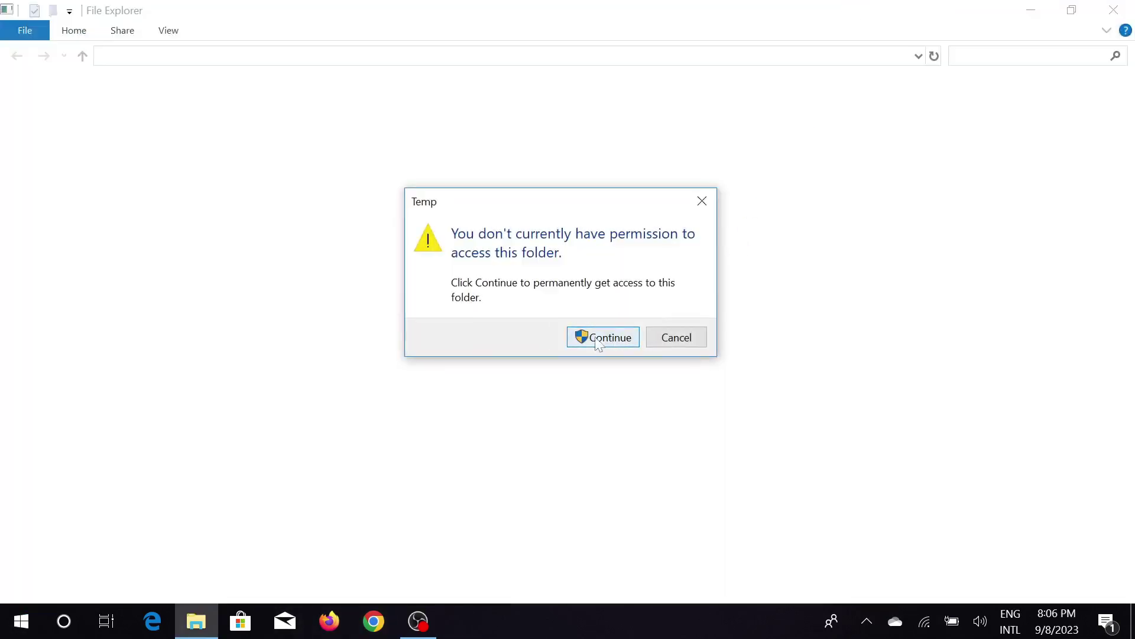
Step: Grant access to the Temp folder, try deleting all 113 items, then back out
{"action": "left_click", "coordinate": [587, 345]}
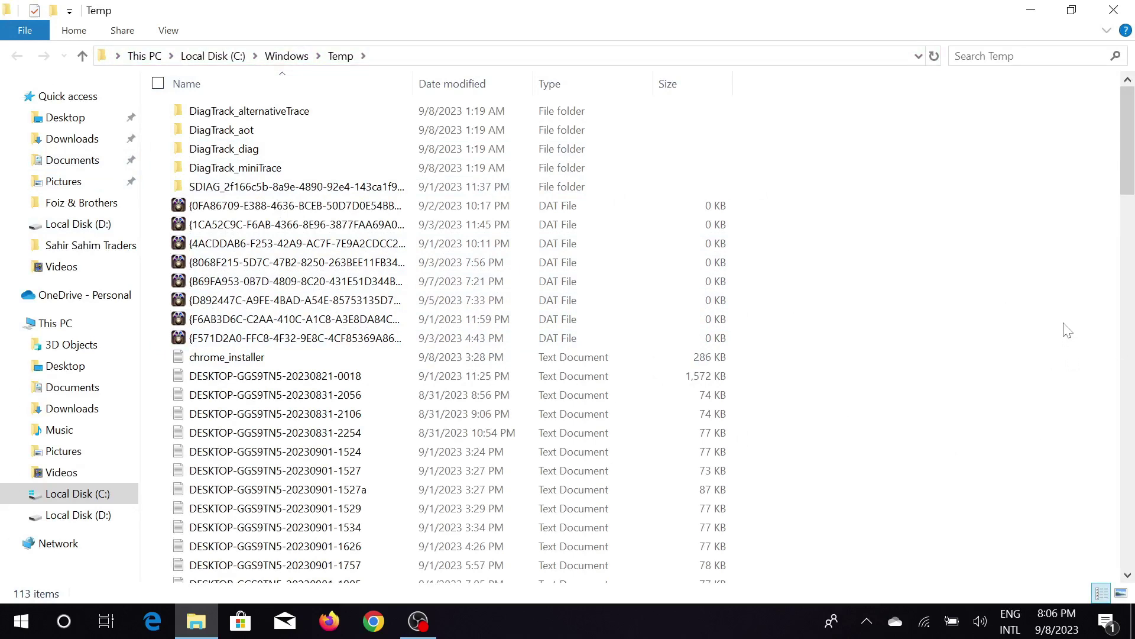
{"action": "key", "text": "ctrl+a"}
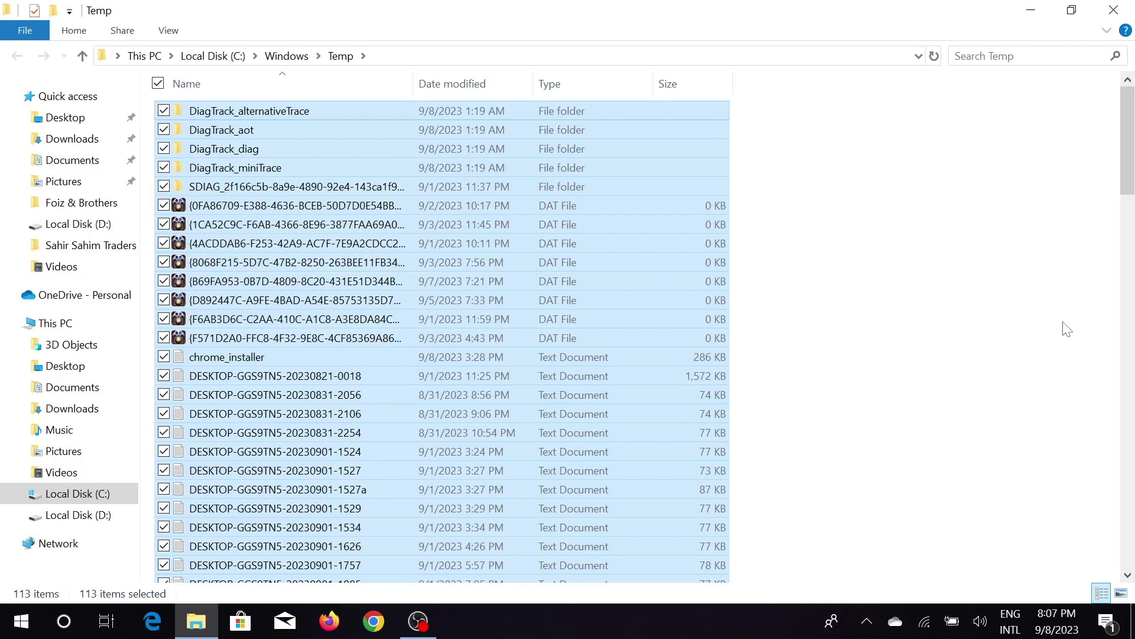
{"action": "key", "text": "shift+Delete"}
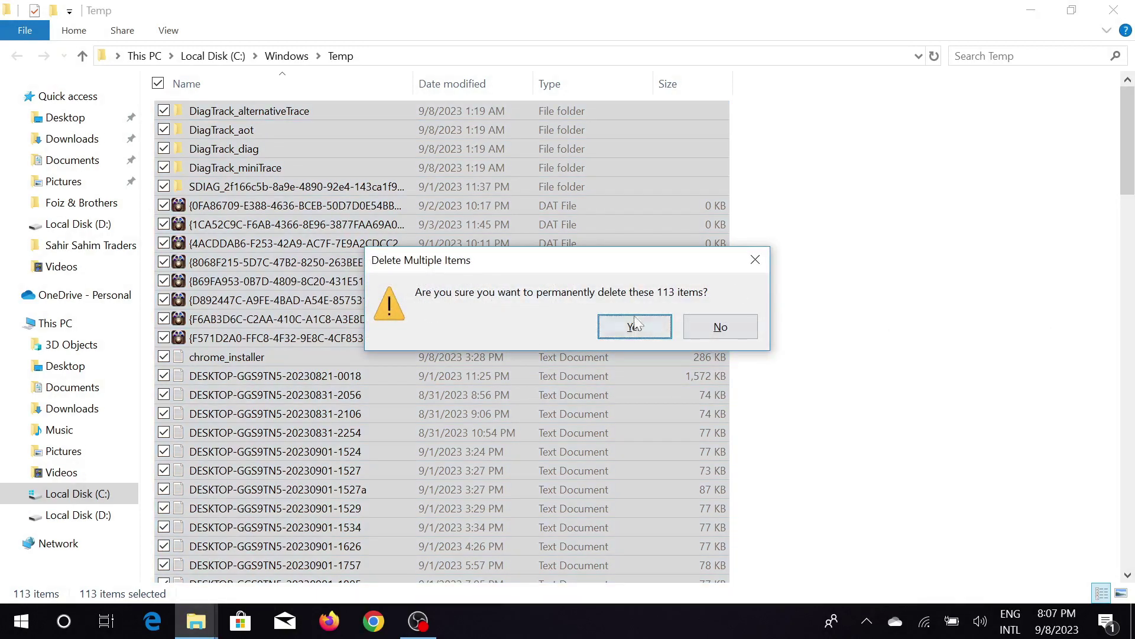
{"action": "left_click", "coordinate": [755, 259]}
Step: Permanently delete the SDIAG folder with administrator permission and close the Temp window
{"action": "left_click", "coordinate": [571, 194]}
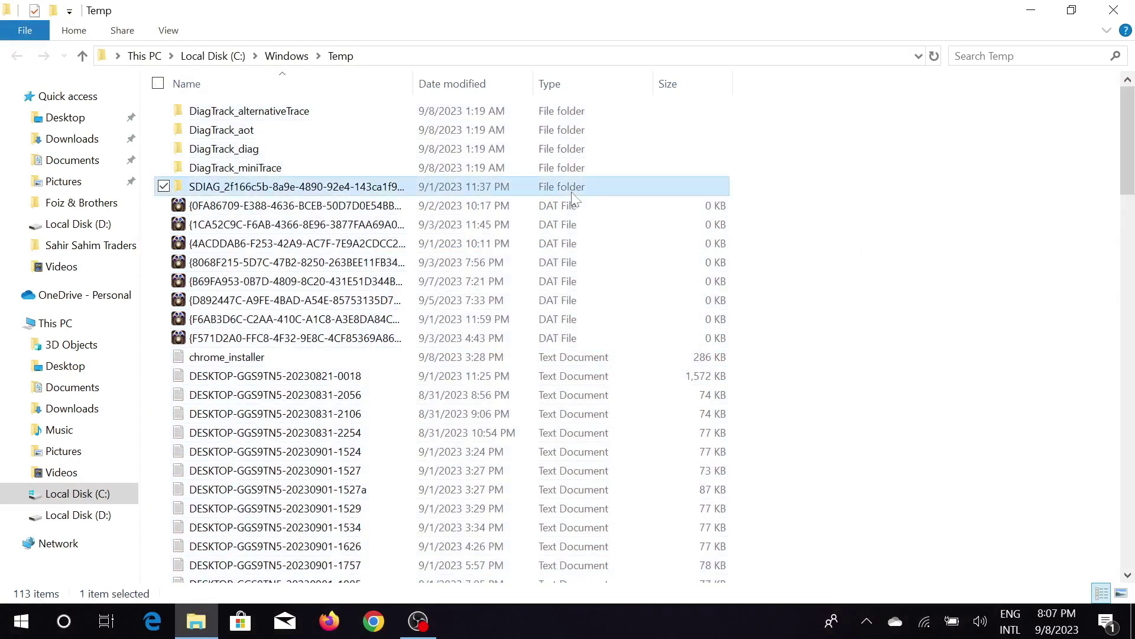
{"action": "key", "text": "shift+Delete"}
{"action": "left_click", "coordinate": [672, 368]}
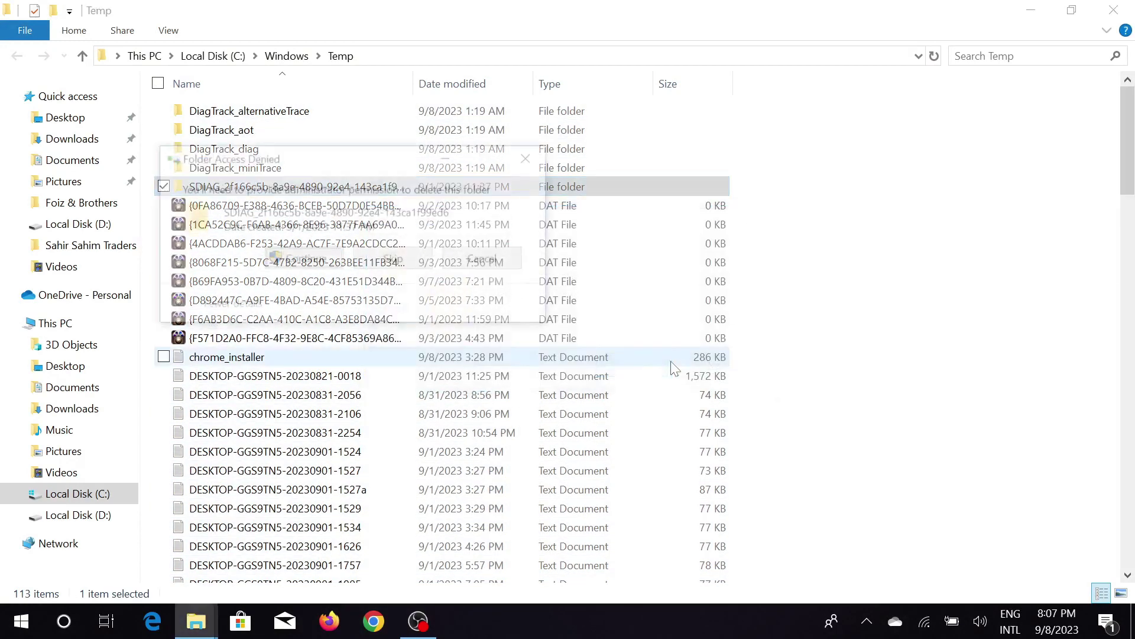
{"action": "left_click", "coordinate": [294, 264]}
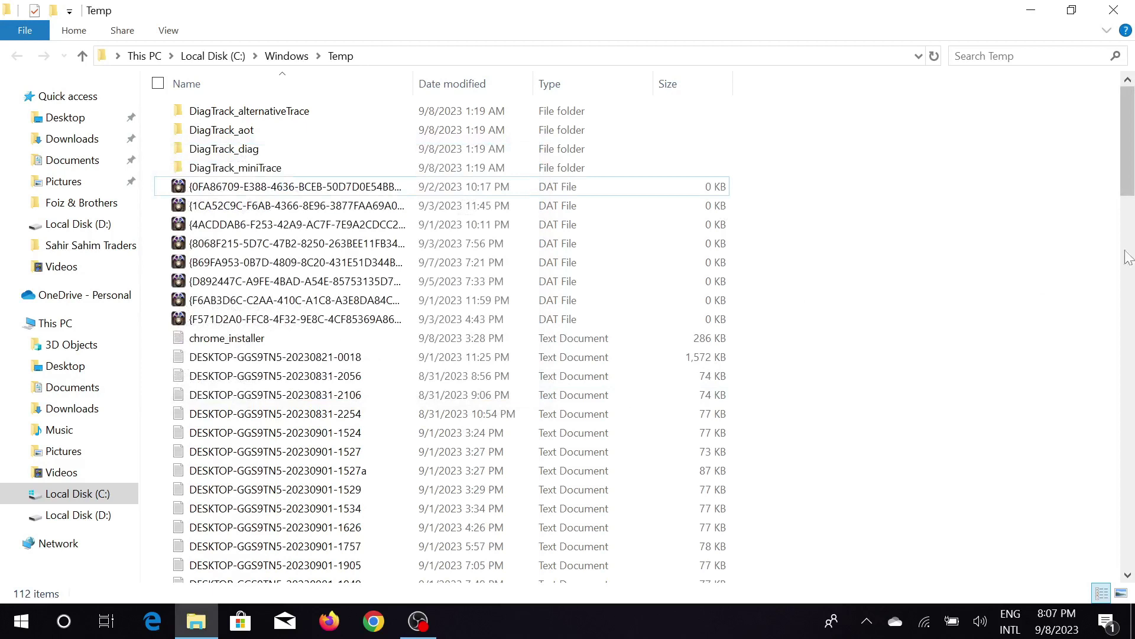
{"action": "left_click", "coordinate": [1113, 10]}
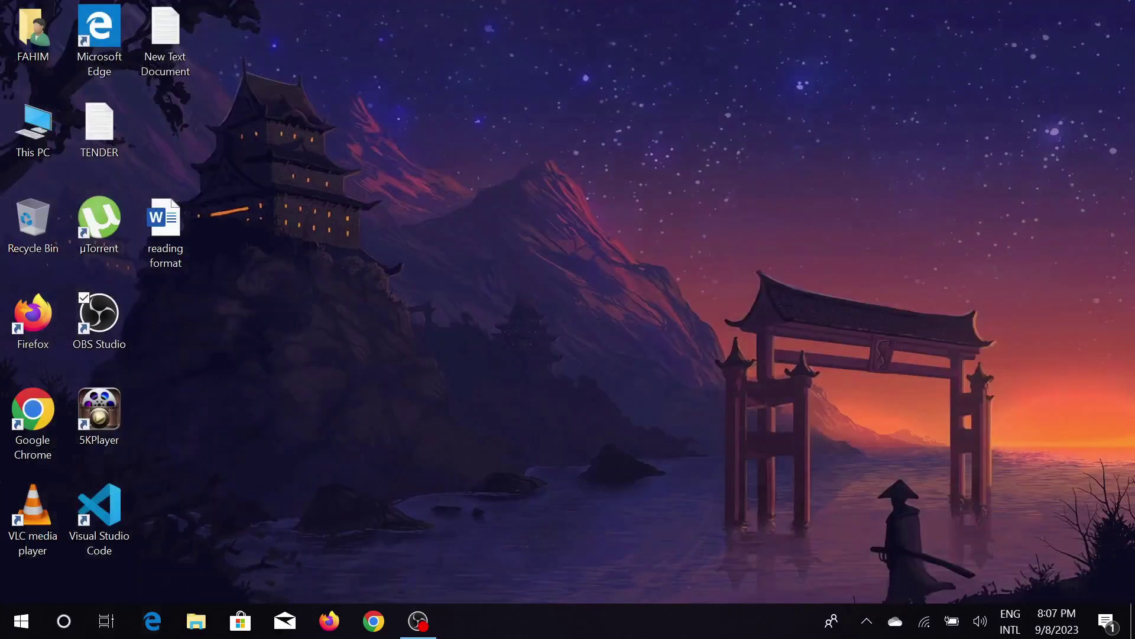
Step: Run %temp% from the Run dialog to open the user's AppData Local Temp folder
{"action": "left_click", "coordinate": [63, 621]}
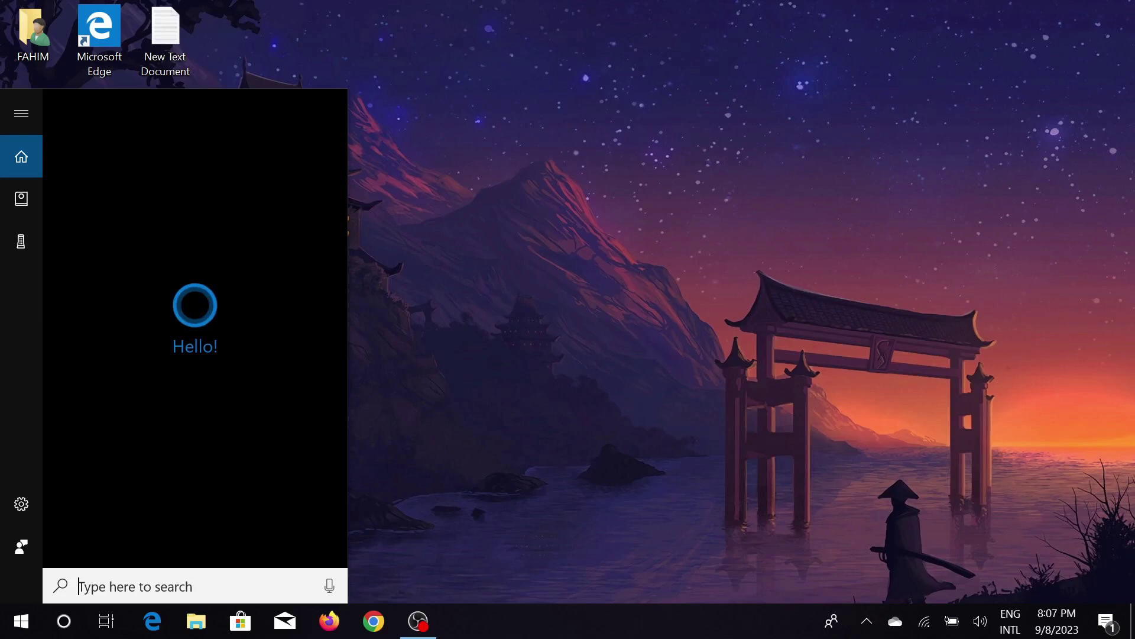
{"action": "left_click", "coordinate": [466, 475]}
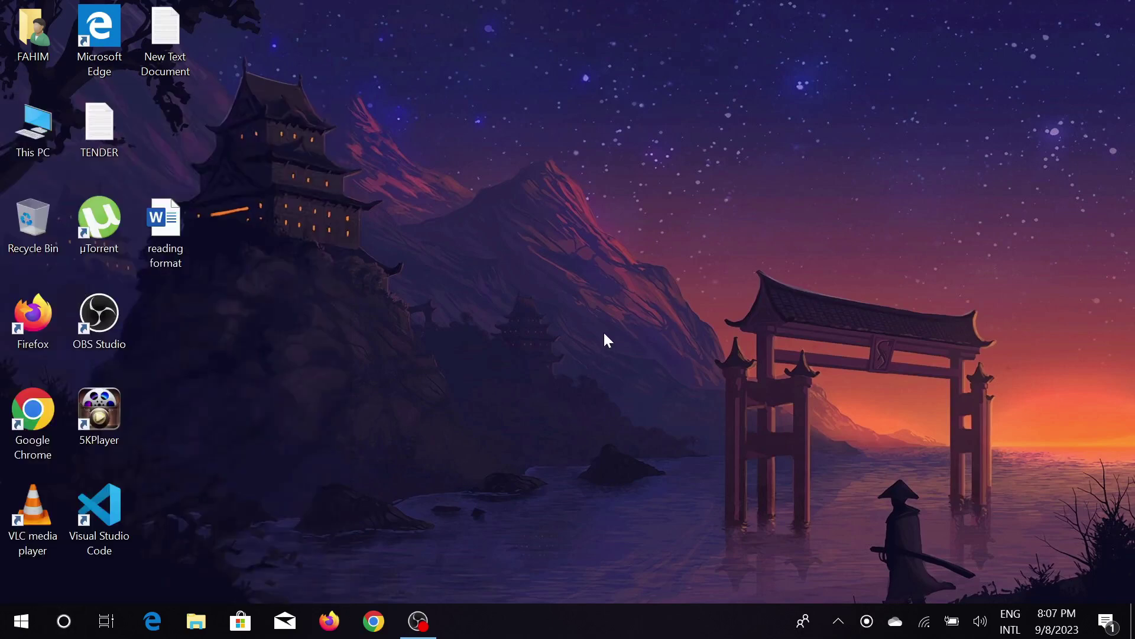
{"action": "key", "text": "super+r"}
{"action": "key", "text": "BackSpace"}
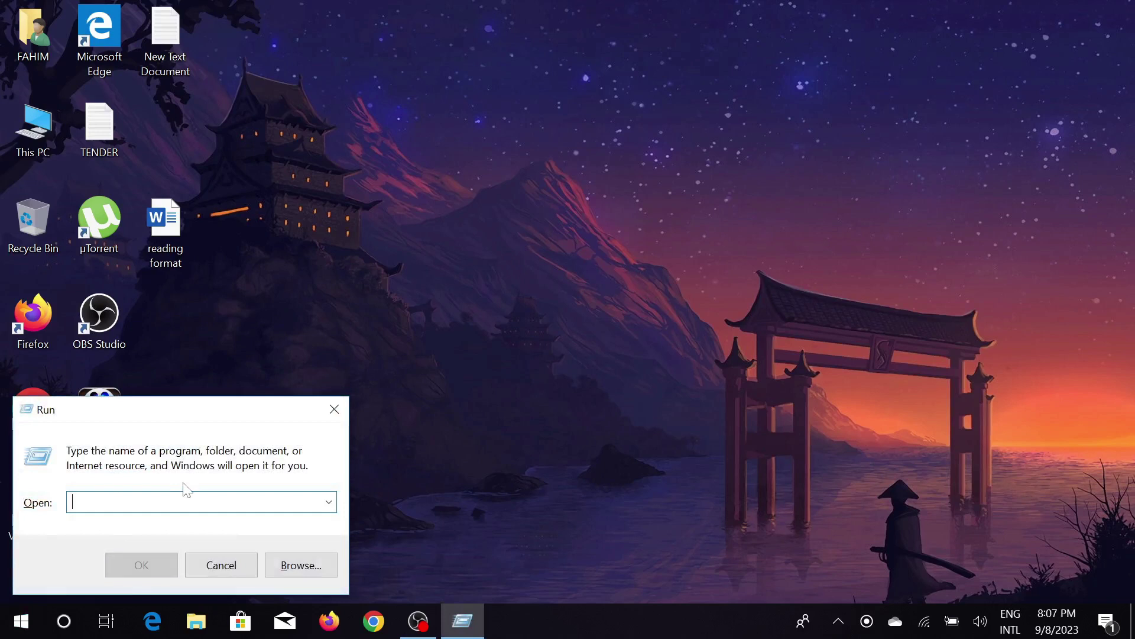
{"action": "type", "text": "%"}
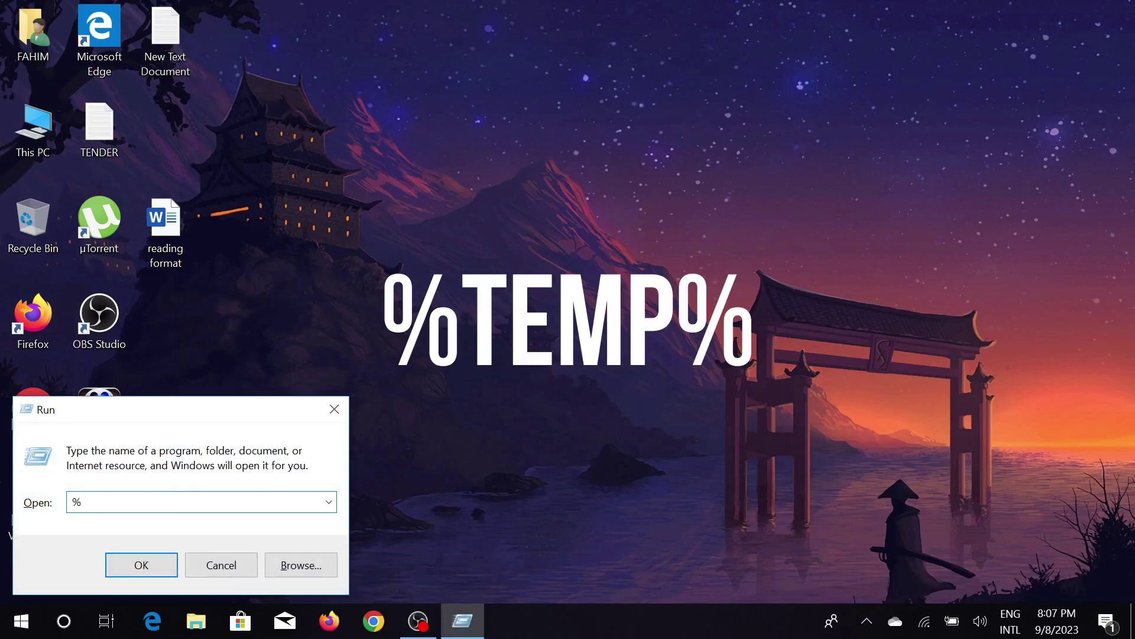
{"action": "type", "text": "temp%"}
{"action": "left_click", "coordinate": [132, 569]}
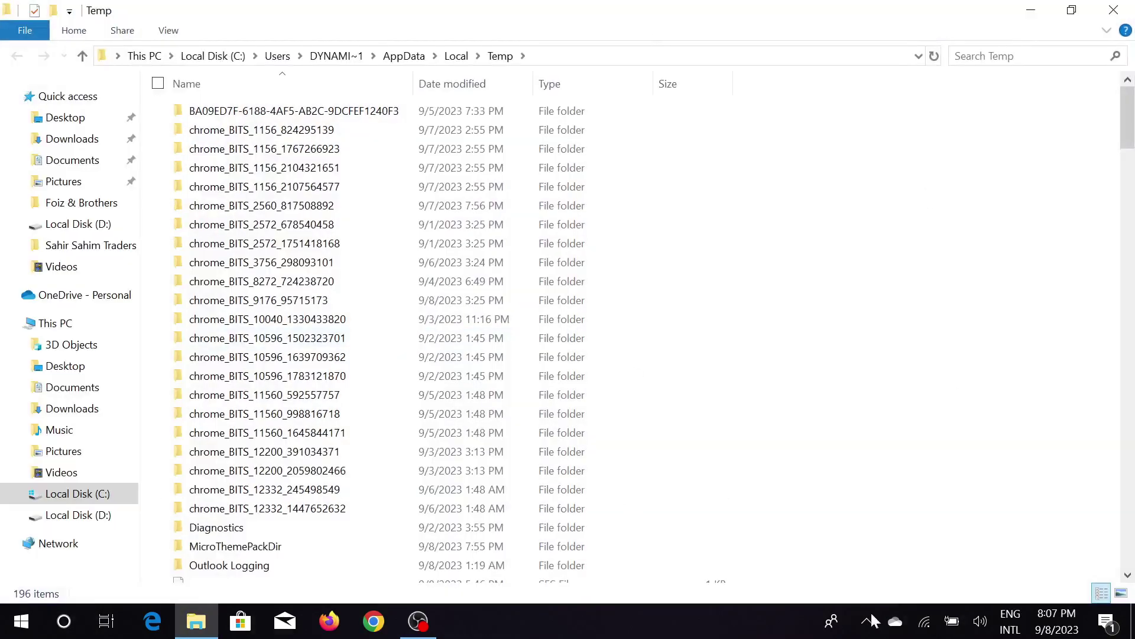
Step: Select all 196 Temp items for permanent deletion, then back out
{"action": "scroll", "coordinate": [713, 401], "scroll_direction": "down", "scroll_amount": 9}
{"action": "scroll", "coordinate": [775, 428], "scroll_direction": "up", "scroll_amount": 6}
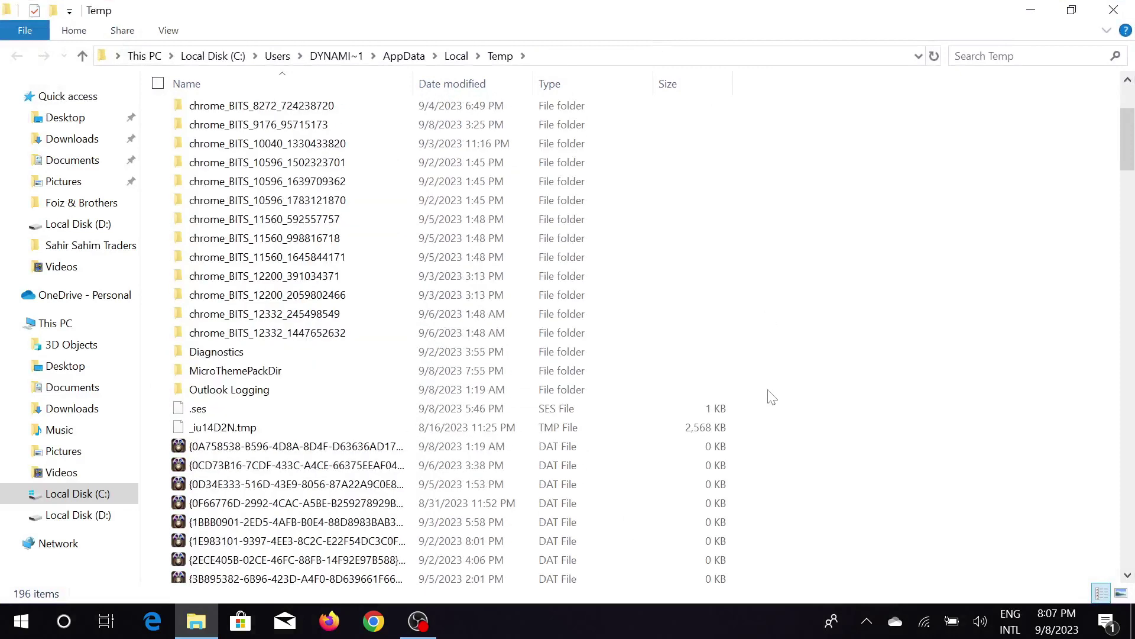
{"action": "scroll", "coordinate": [772, 397], "scroll_direction": "up", "scroll_amount": 3}
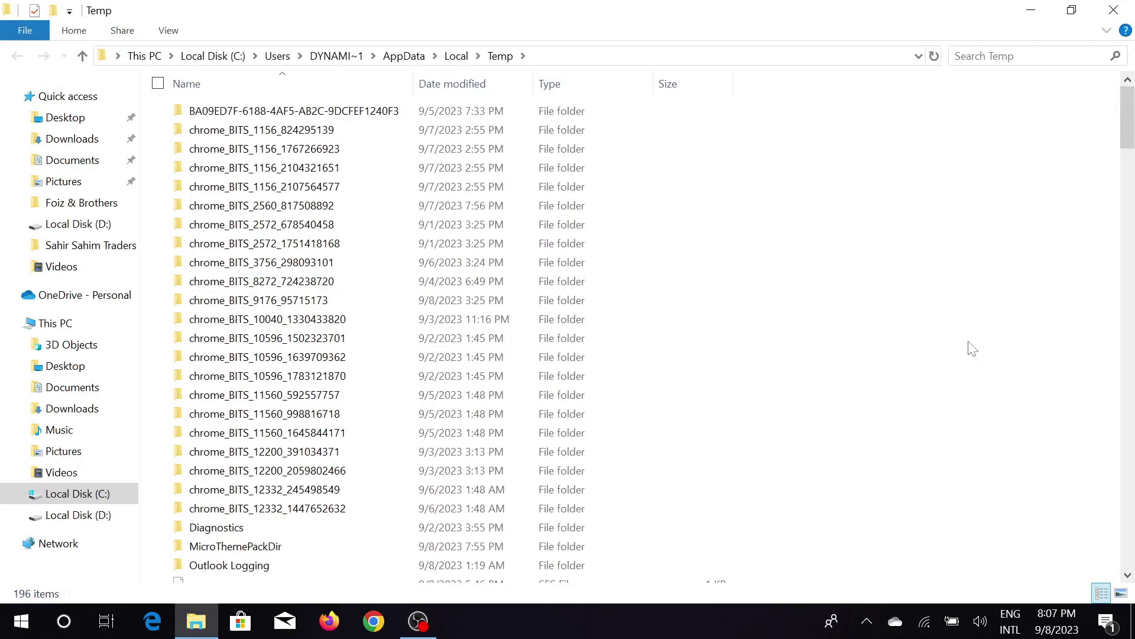
{"action": "key", "text": "ctrl+a"}
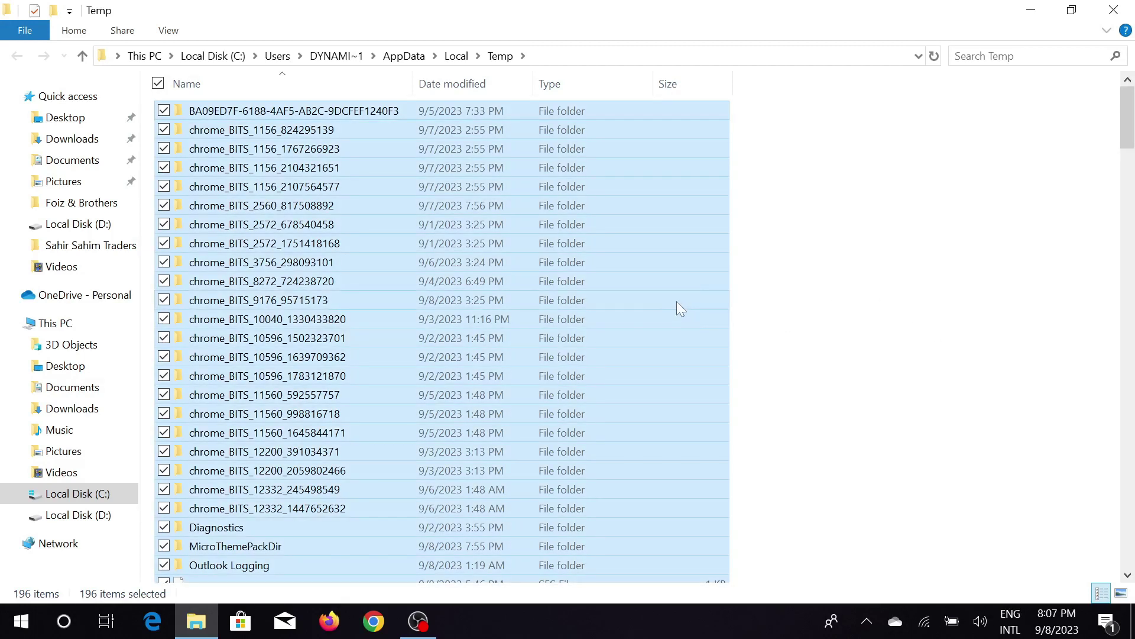
{"action": "key", "text": "shift+Delete"}
{"action": "left_click", "coordinate": [619, 324]}
Step: Permanently delete three chrome_BITS folders, declining the 196-item deletion prompt
{"action": "left_click", "coordinate": [537, 188]}
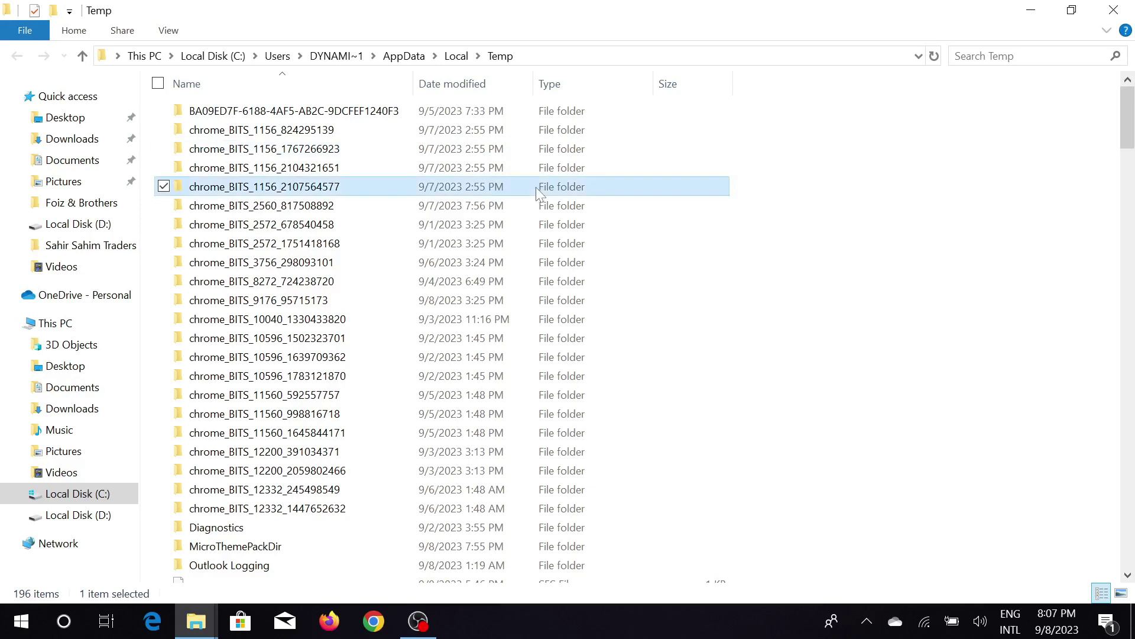
{"action": "left_click", "coordinate": [538, 228], "text": "shift"}
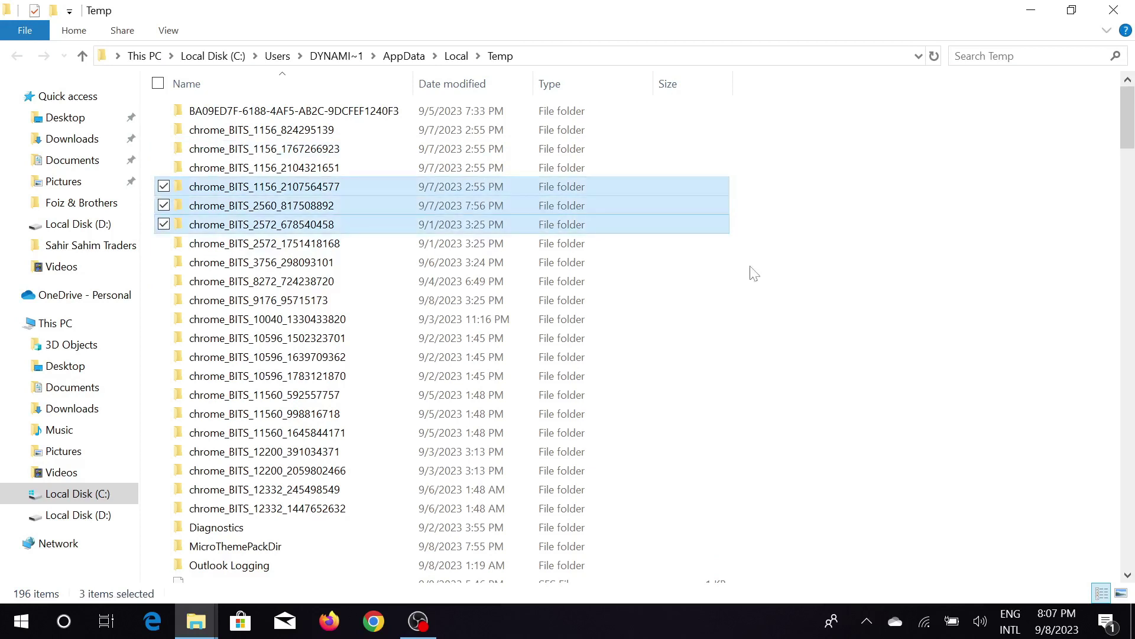
{"action": "key", "text": "shift+Delete"}
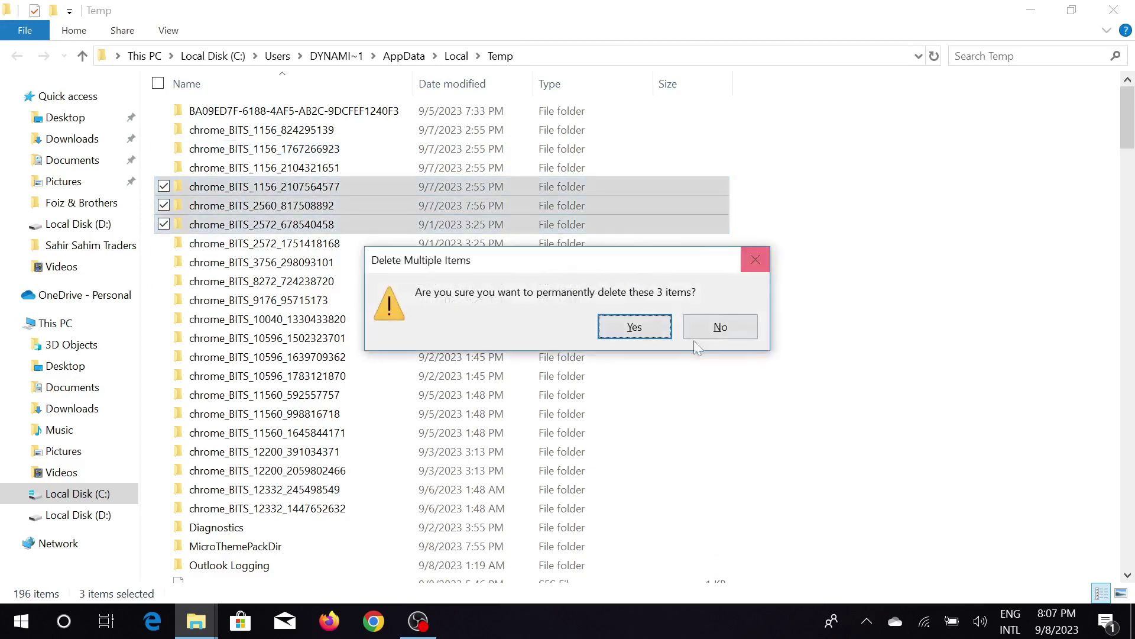
{"action": "left_click", "coordinate": [649, 329]}
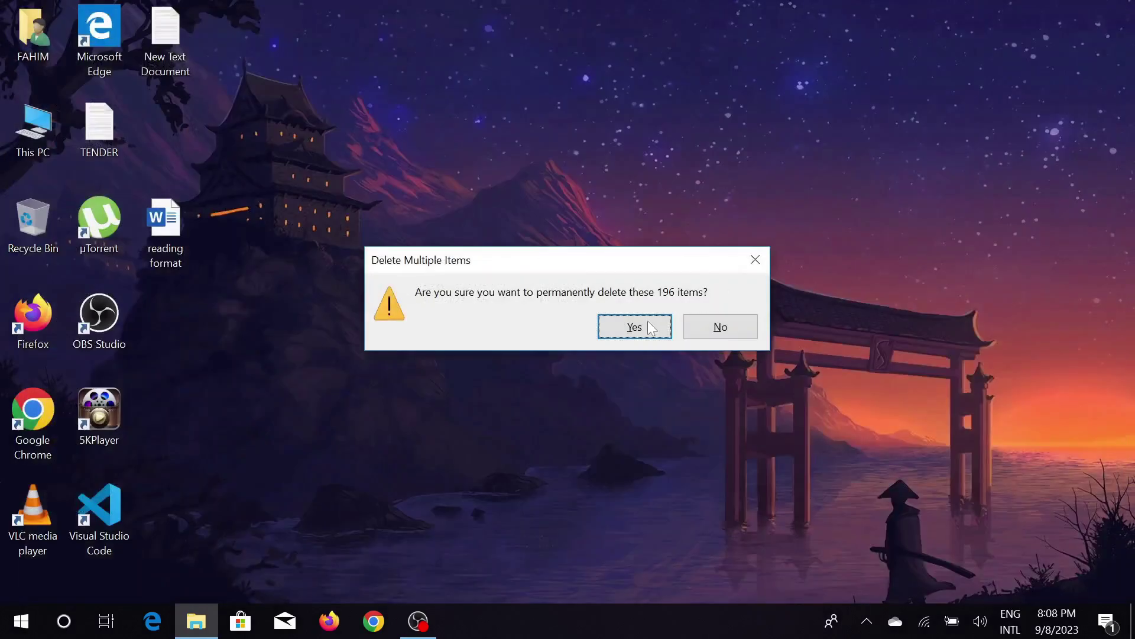
{"action": "left_click", "coordinate": [743, 328]}
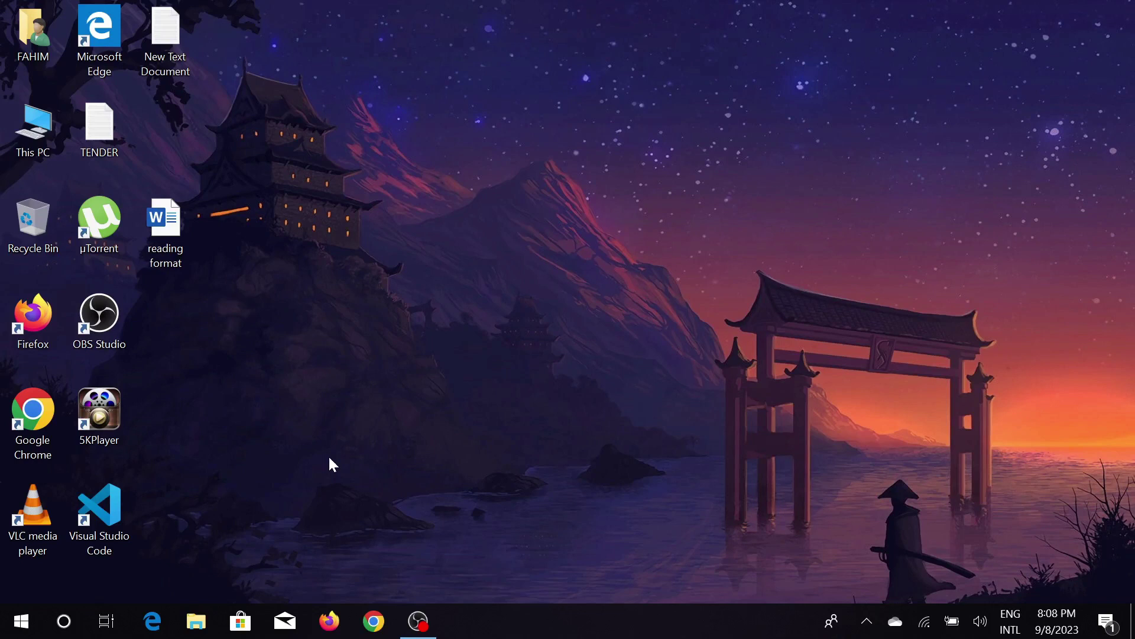
Step: Reopen the Run dialog and replace the %temp% entry with the Disk Cleanup command
{"action": "key", "text": "super+r"}
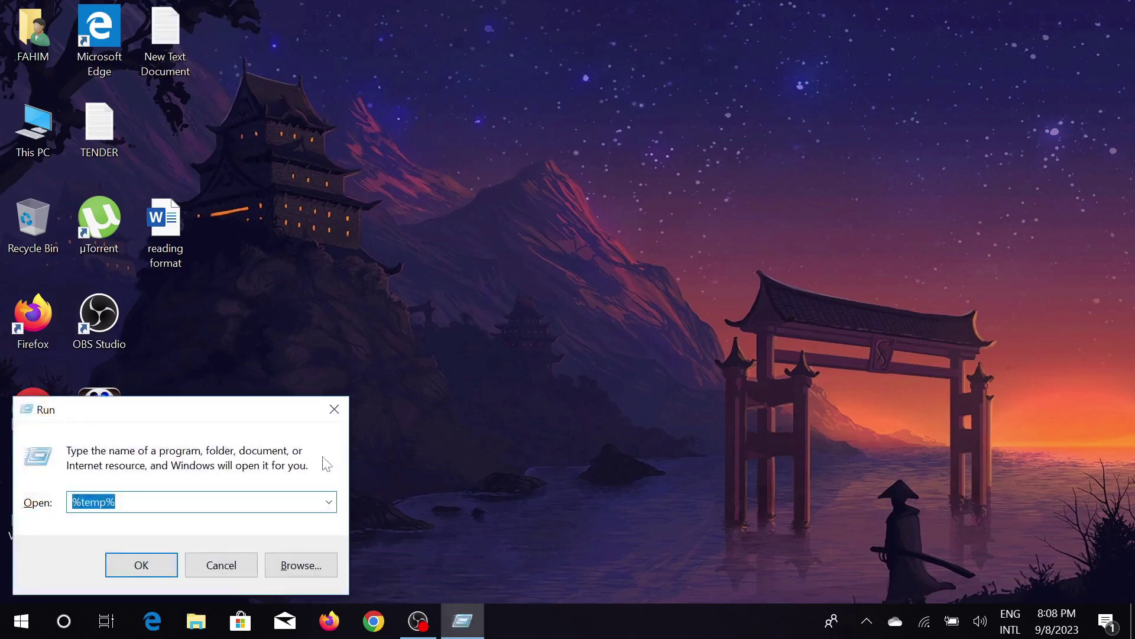
{"action": "key", "text": "BackSpace"}
{"action": "type", "text": "clear"}
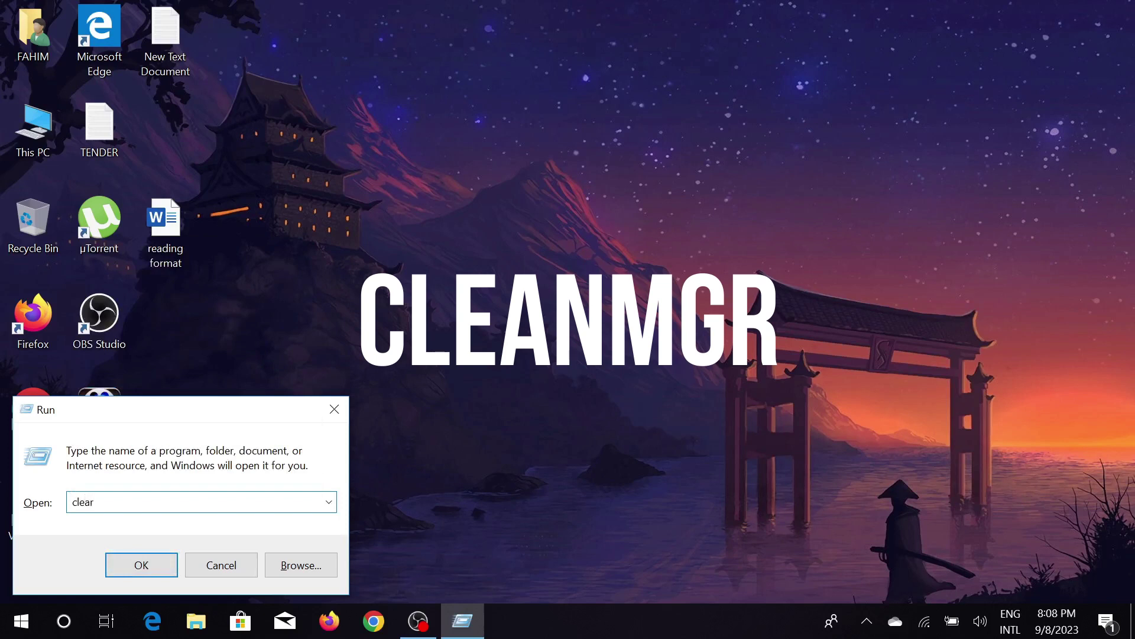
{"action": "type", "text": "mg"}
Step: Launch Disk Cleanup and scan drive C: for junk files
{"action": "left_click", "coordinate": [155, 566]}
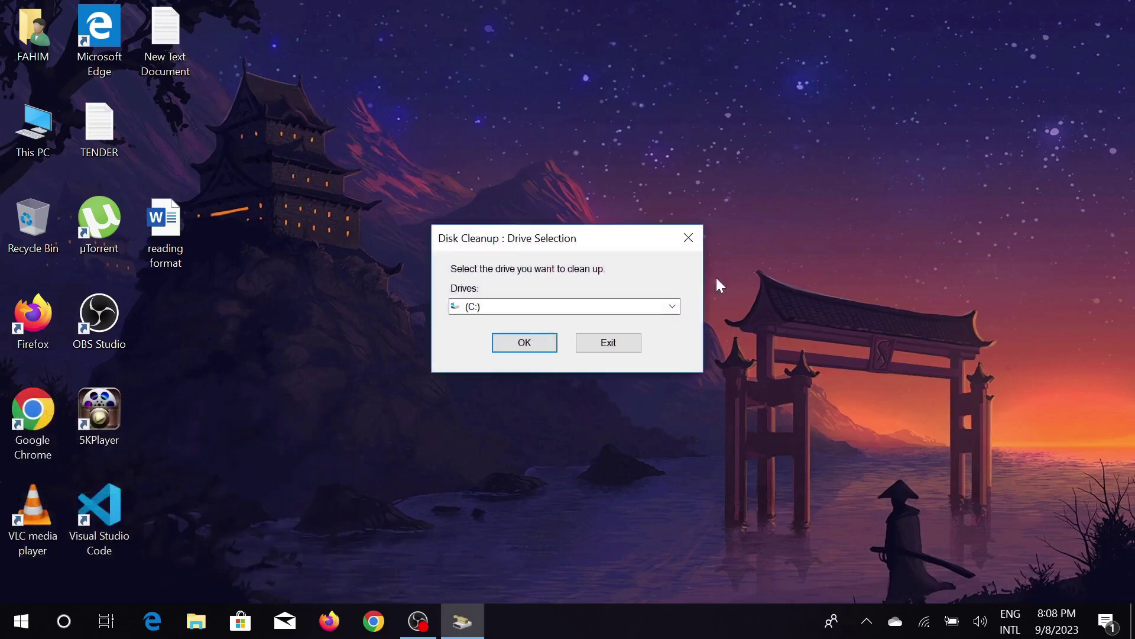
{"action": "left_click", "coordinate": [501, 306]}
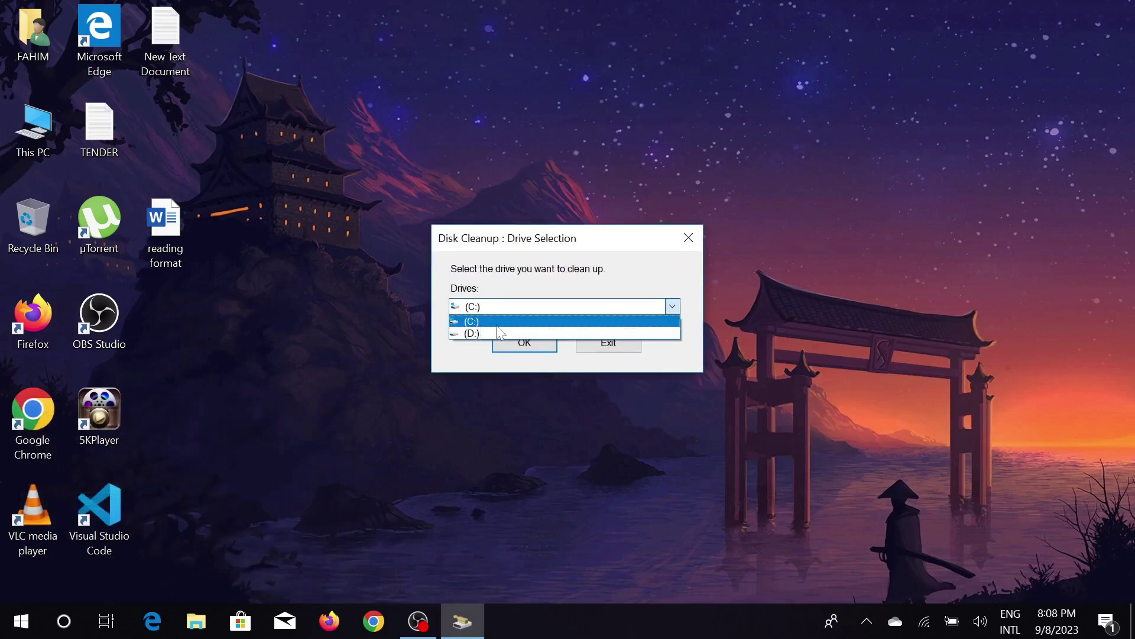
{"action": "left_click", "coordinate": [498, 324]}
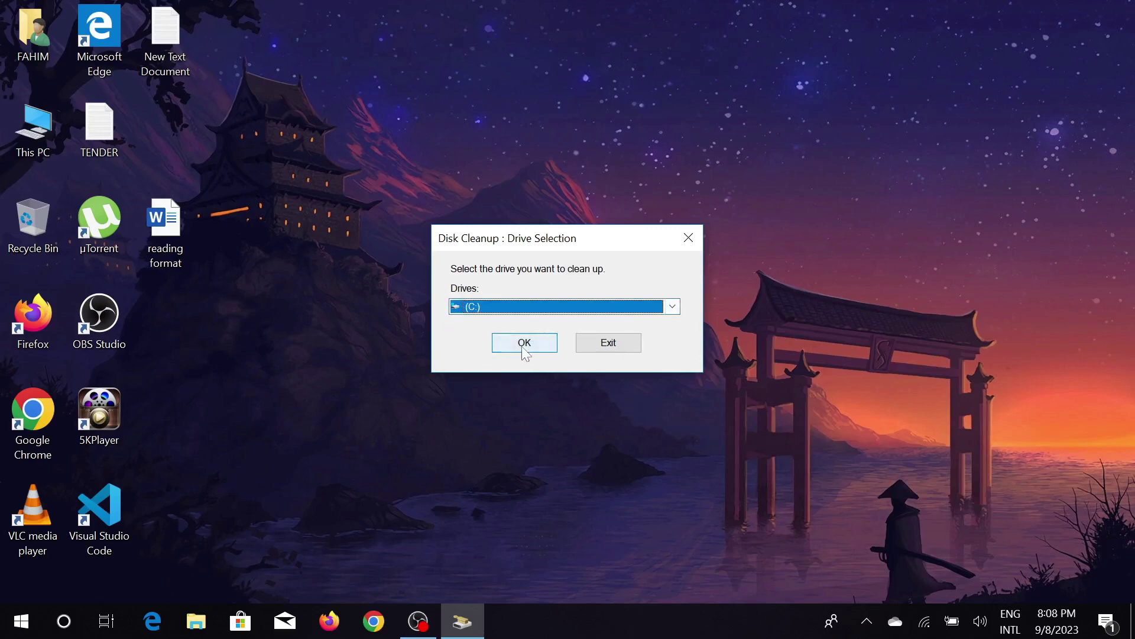
{"action": "left_click", "coordinate": [523, 341]}
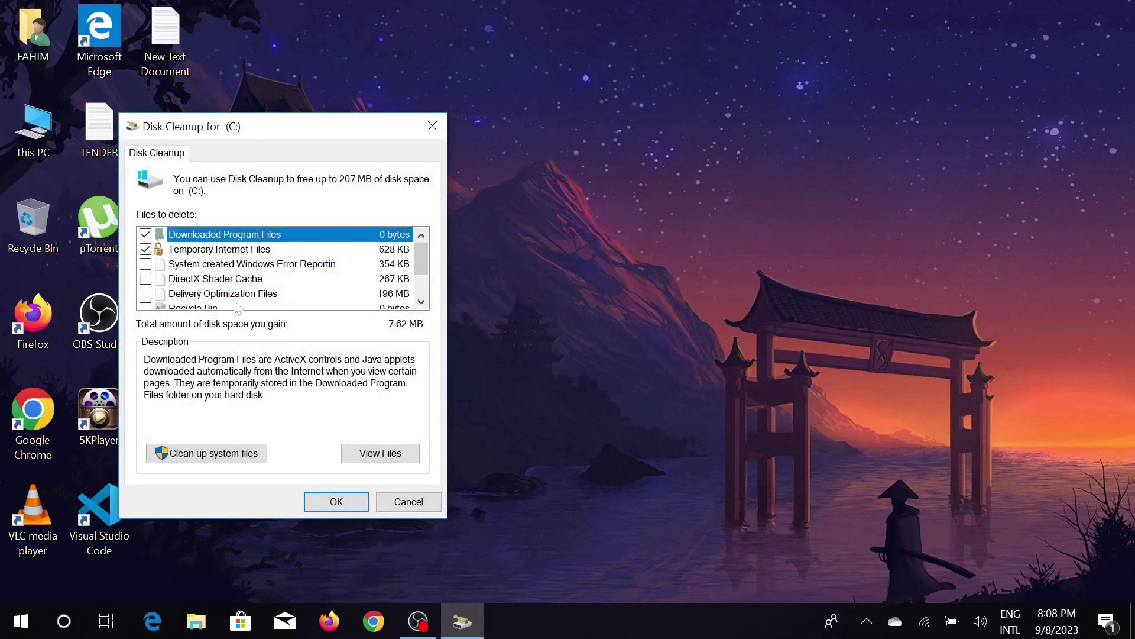
Step: Check Temporary files, Delivery Optimization, DirectX Shader Cache and error reporting (207 MB total), then proceed
{"action": "scroll", "coordinate": [207, 236], "scroll_direction": "down", "scroll_amount": 1}
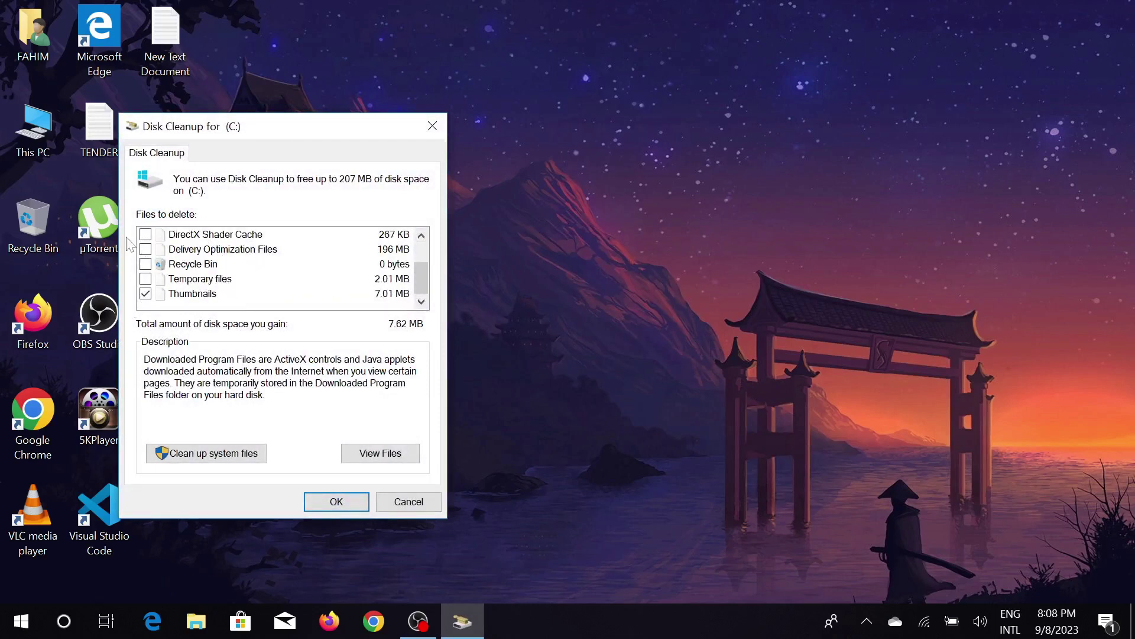
{"action": "scroll", "coordinate": [266, 252], "scroll_direction": "up", "scroll_amount": 1}
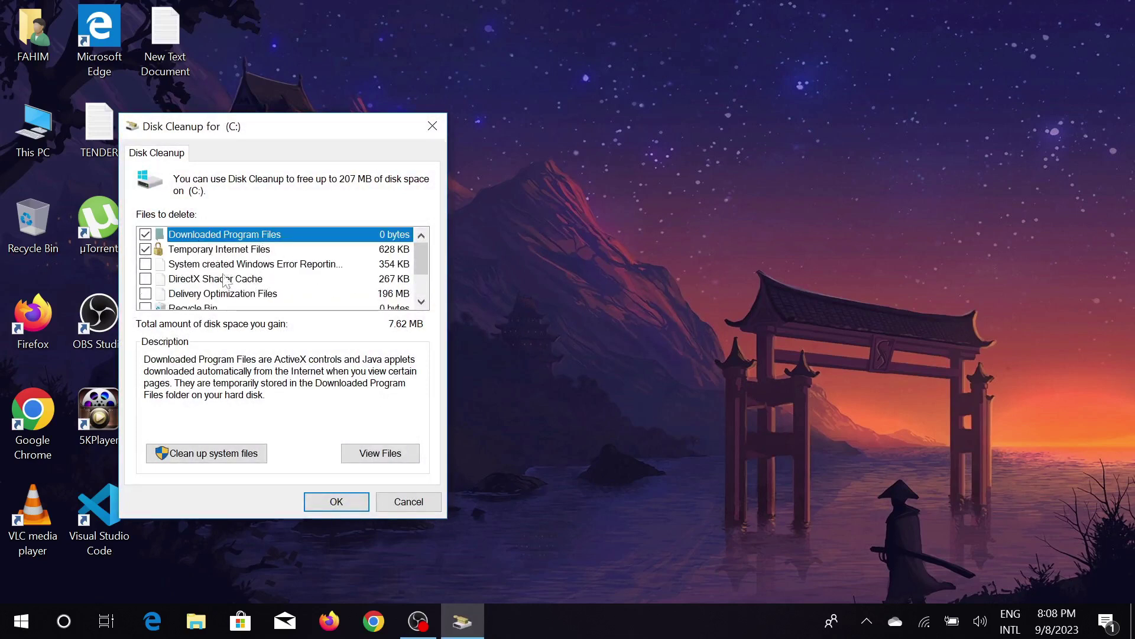
{"action": "scroll", "coordinate": [248, 287], "scroll_direction": "down", "scroll_amount": 1}
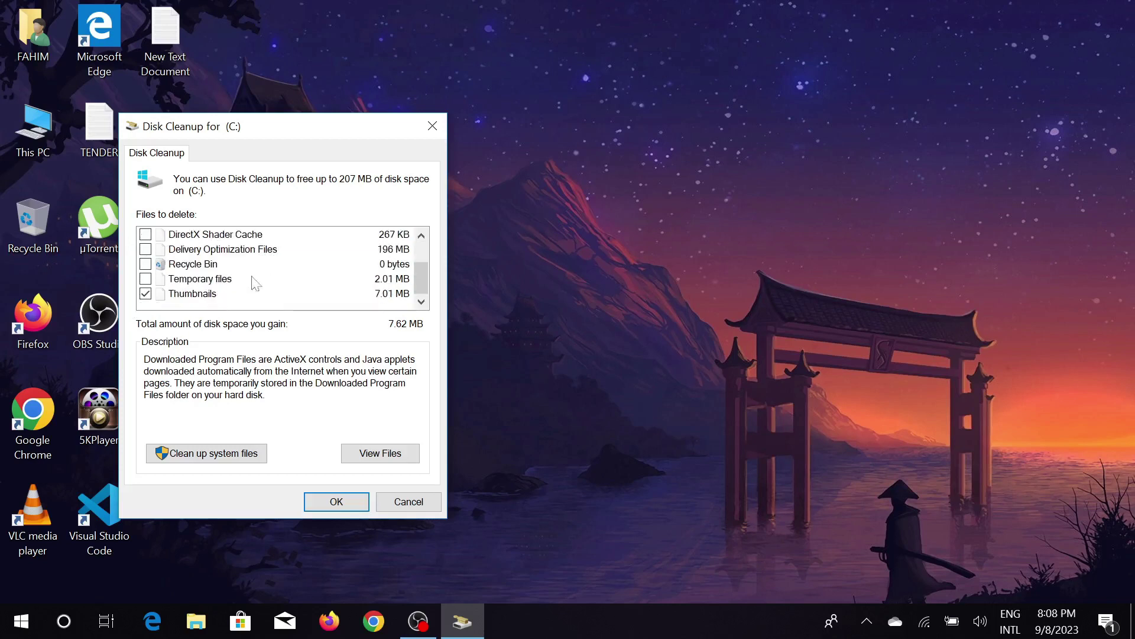
{"action": "left_click", "coordinate": [145, 278]}
{"action": "left_click", "coordinate": [145, 249]}
{"action": "left_click", "coordinate": [146, 234]}
{"action": "scroll", "coordinate": [183, 252], "scroll_direction": "up", "scroll_amount": 1}
{"action": "left_click", "coordinate": [145, 264]}
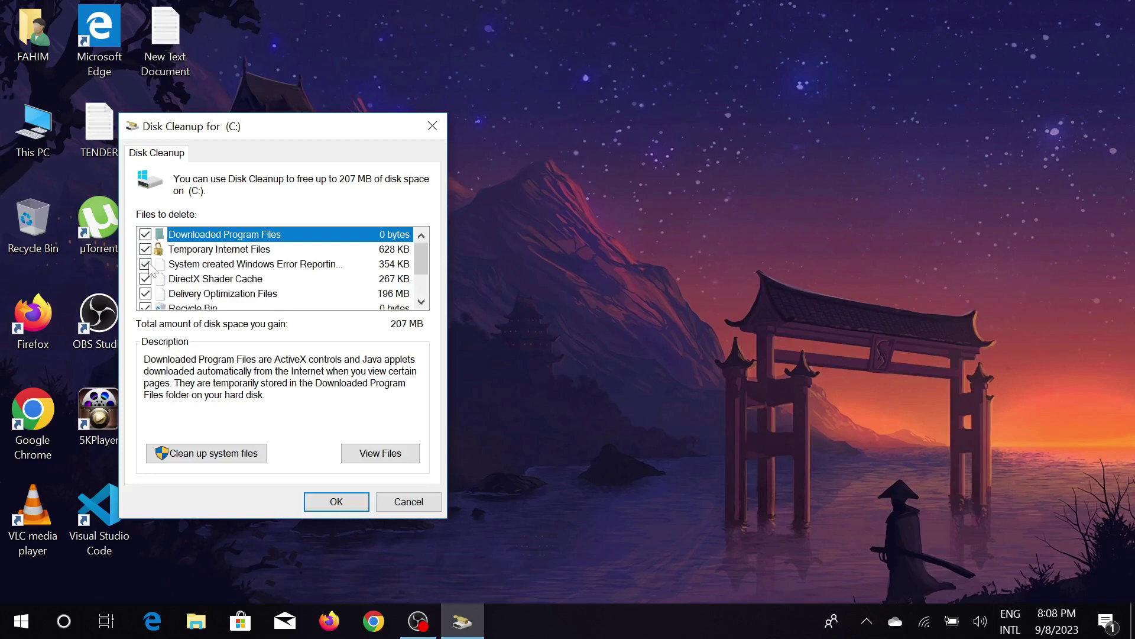
{"action": "left_click", "coordinate": [336, 503]}
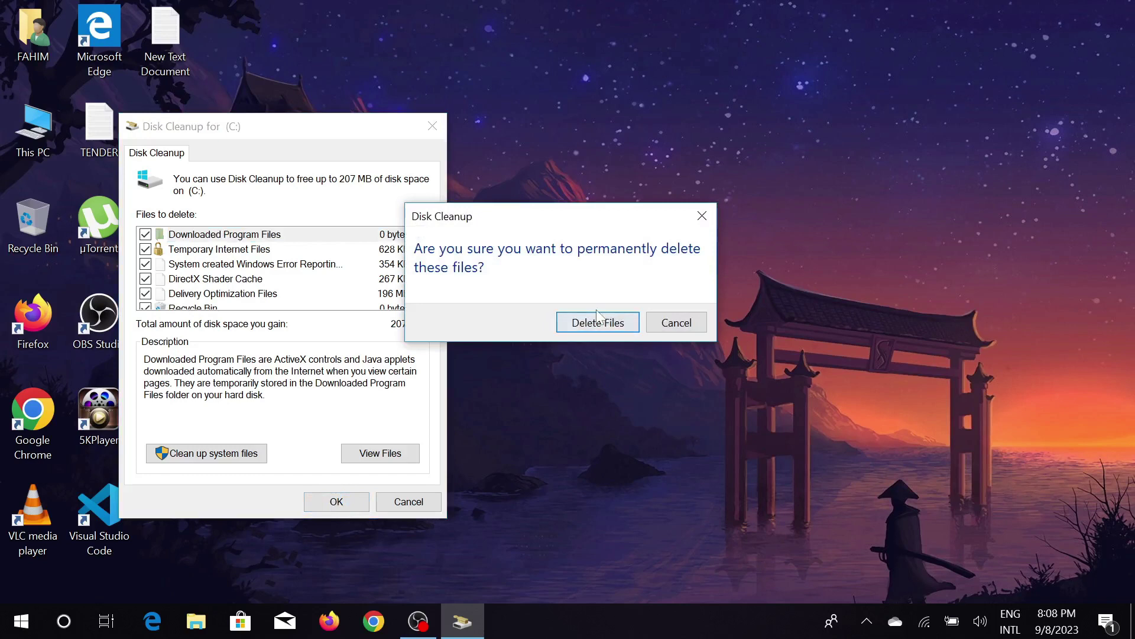